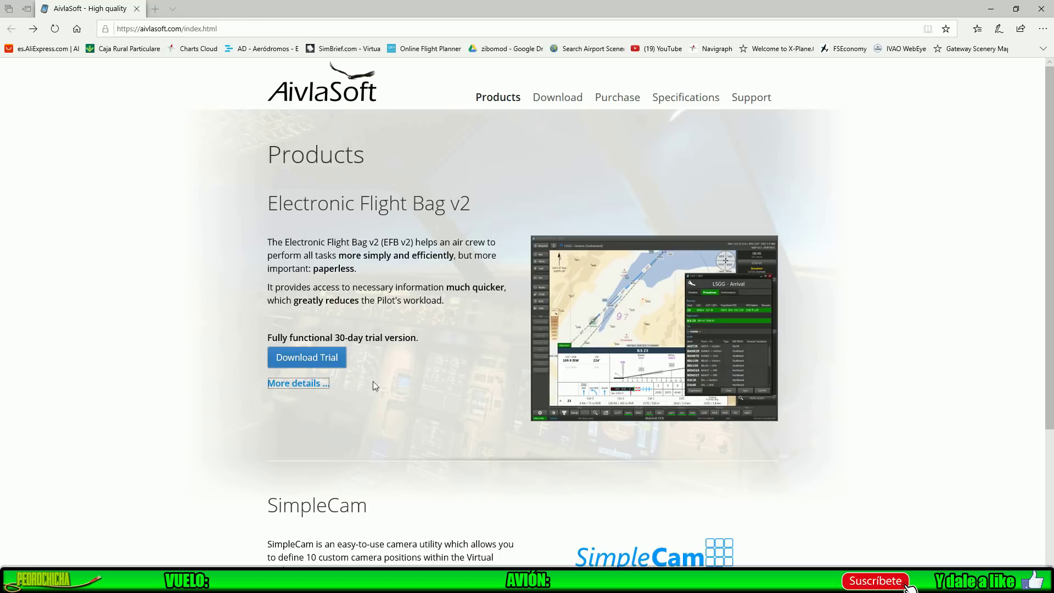
# Open the Electronic Flight Bag v2 trial download page on the AivlaSoft site, and minimise the browser.
pyautogui.click(306, 358)
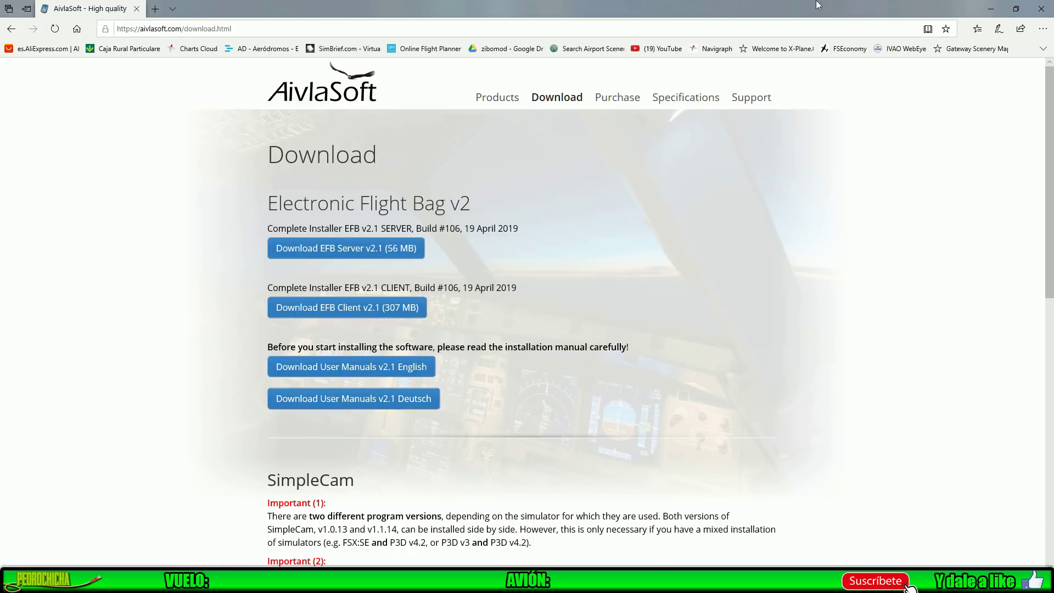
pyautogui.click(988, 8)
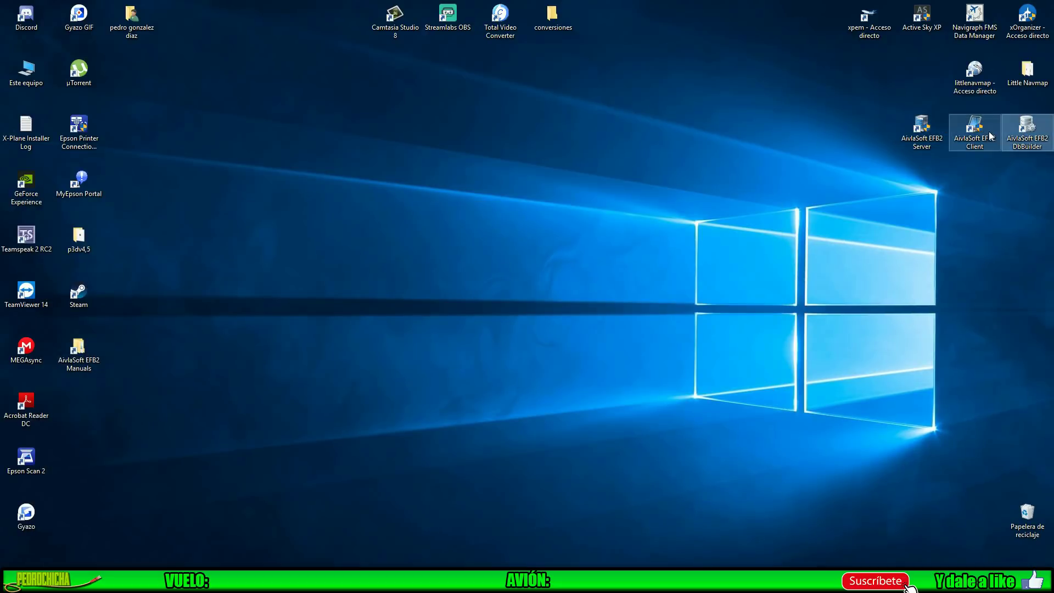
pyautogui.click(921, 129)
pyautogui.click(973, 139)
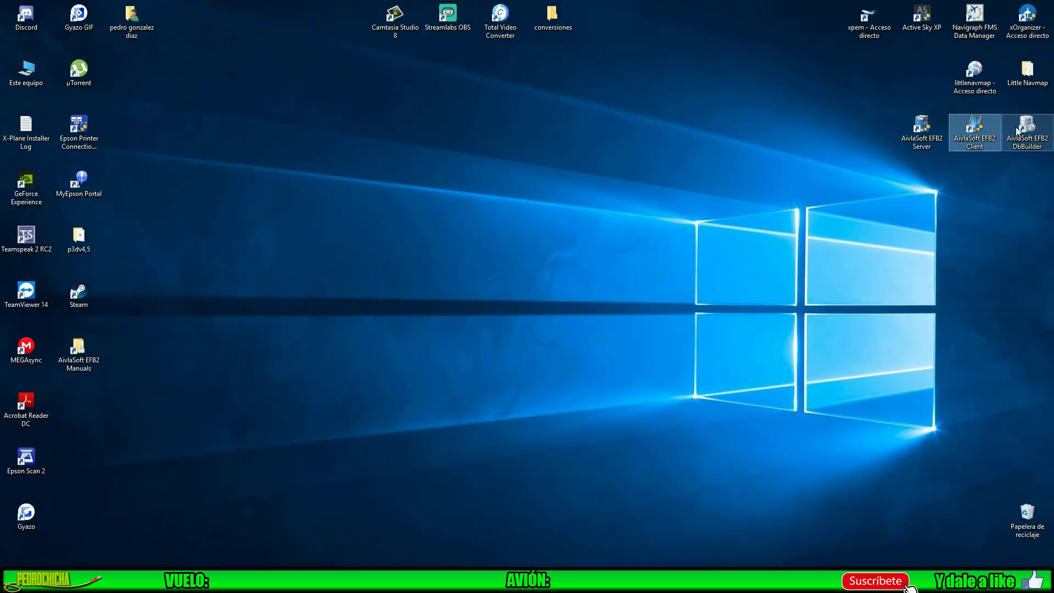
pyautogui.click(936, 140)
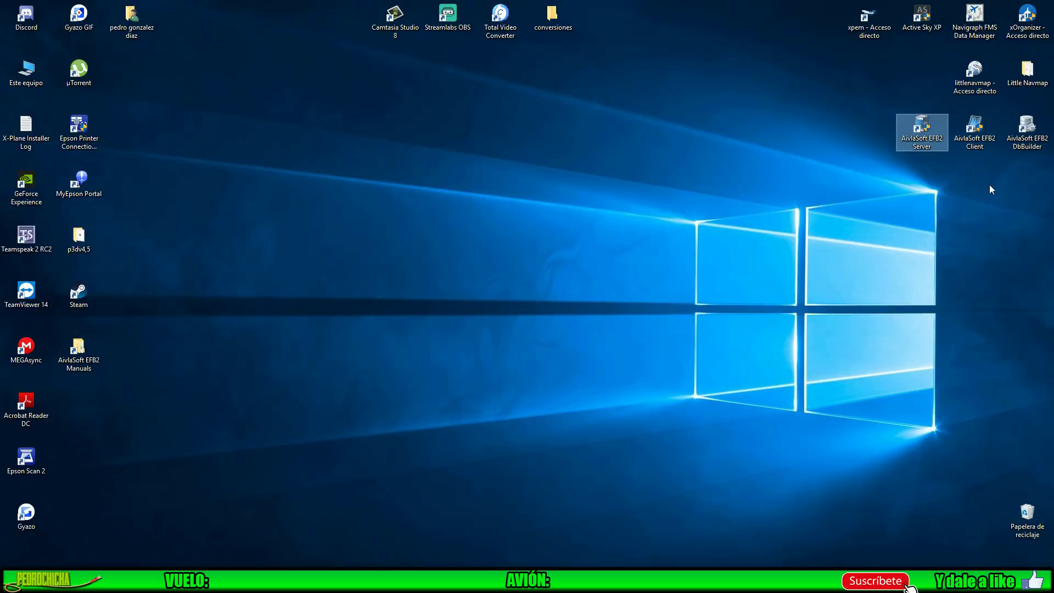
pyautogui.click(1024, 146)
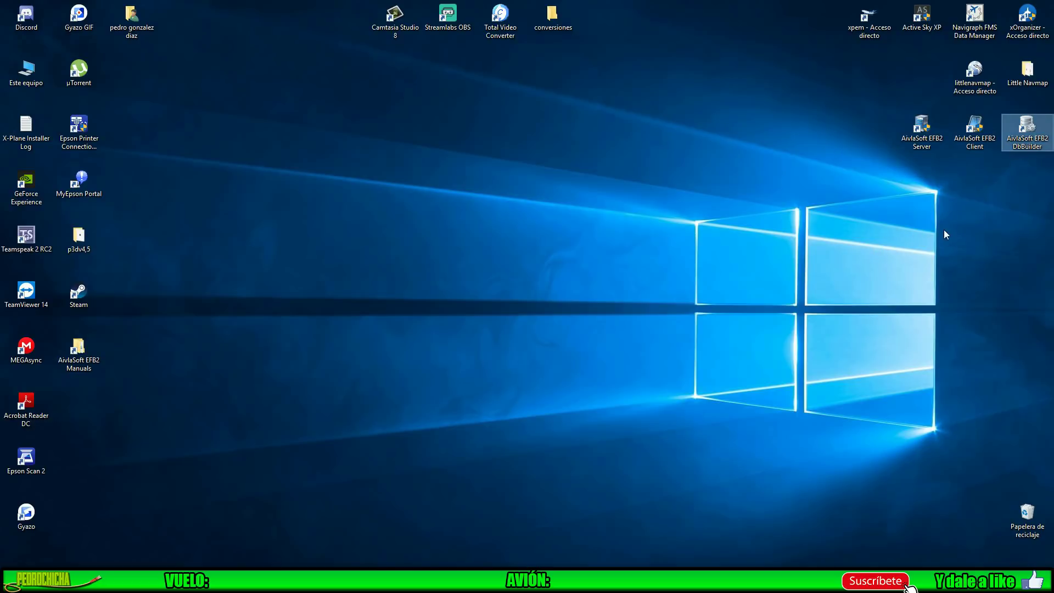
pyautogui.click(924, 147)
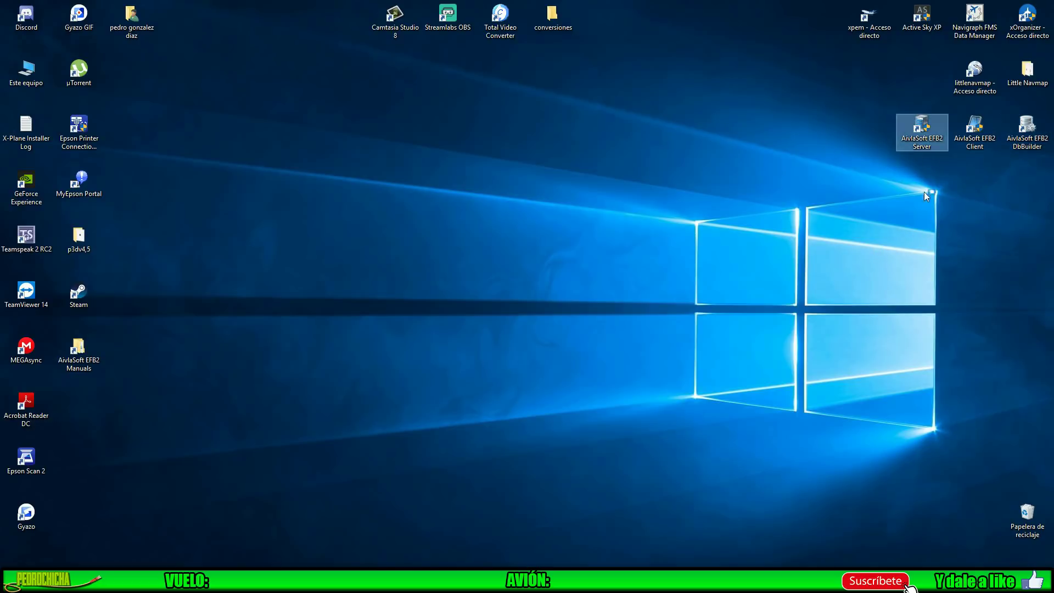
# Launch AivlaSoft EFB2 Server, allow it to make changes to the device, and proceed to the Database Builder.
pyautogui.click(924, 127)
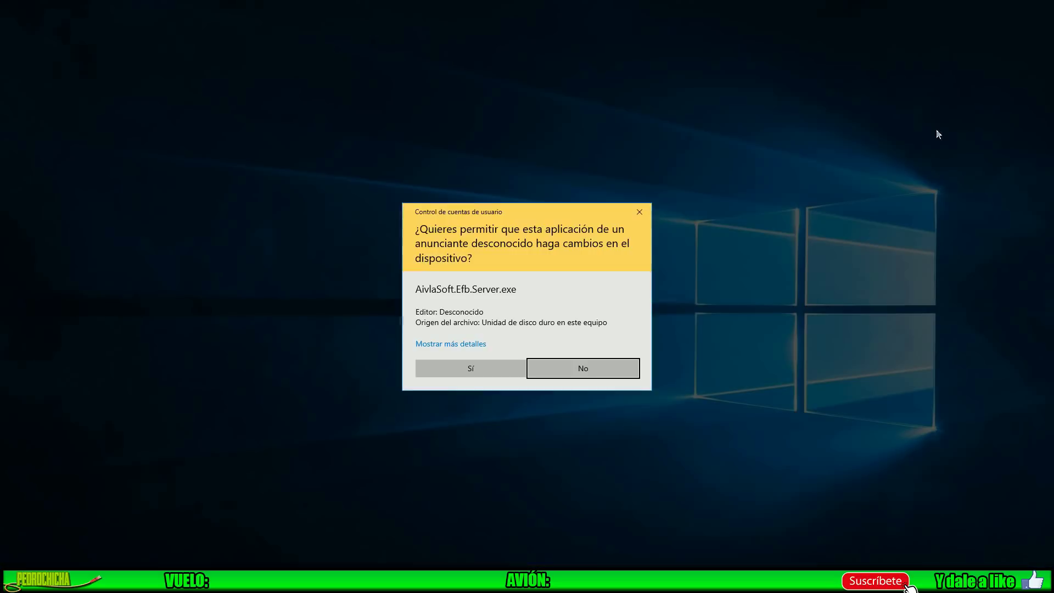
pyautogui.click(442, 369)
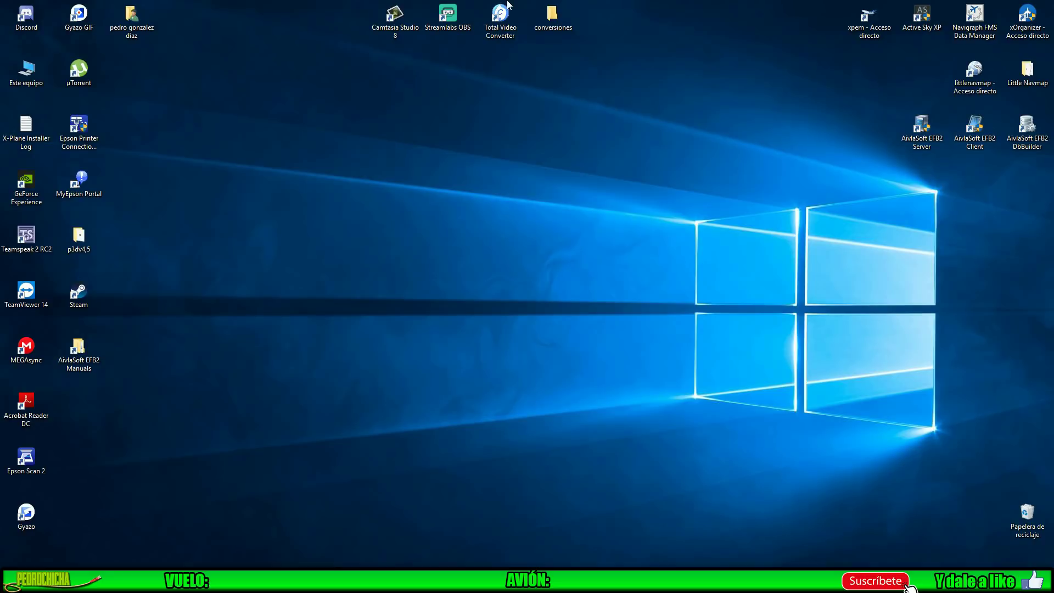
pyautogui.doubleClick(921, 127)
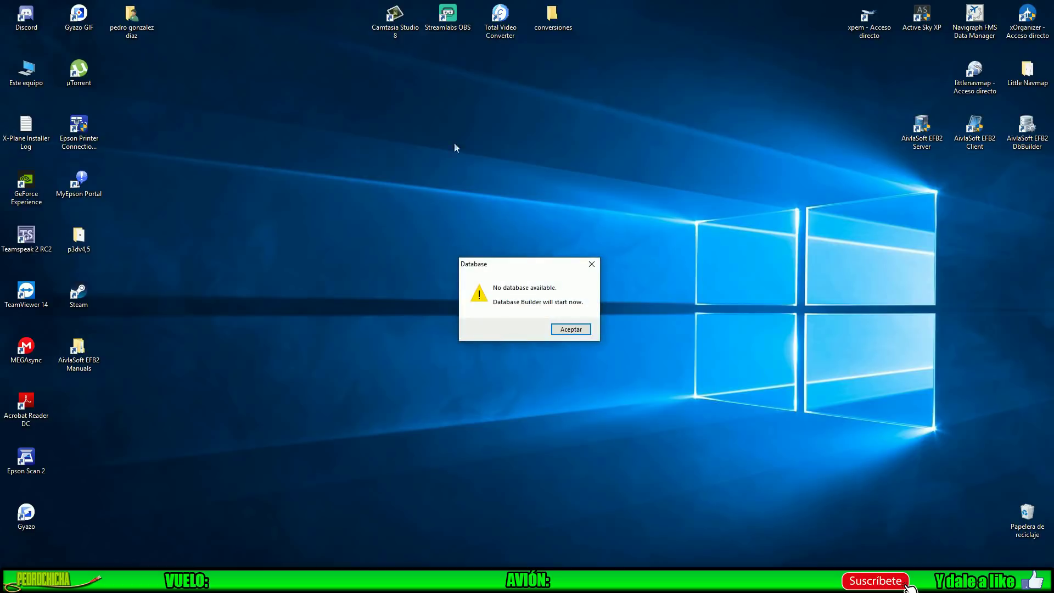
pyautogui.click(576, 329)
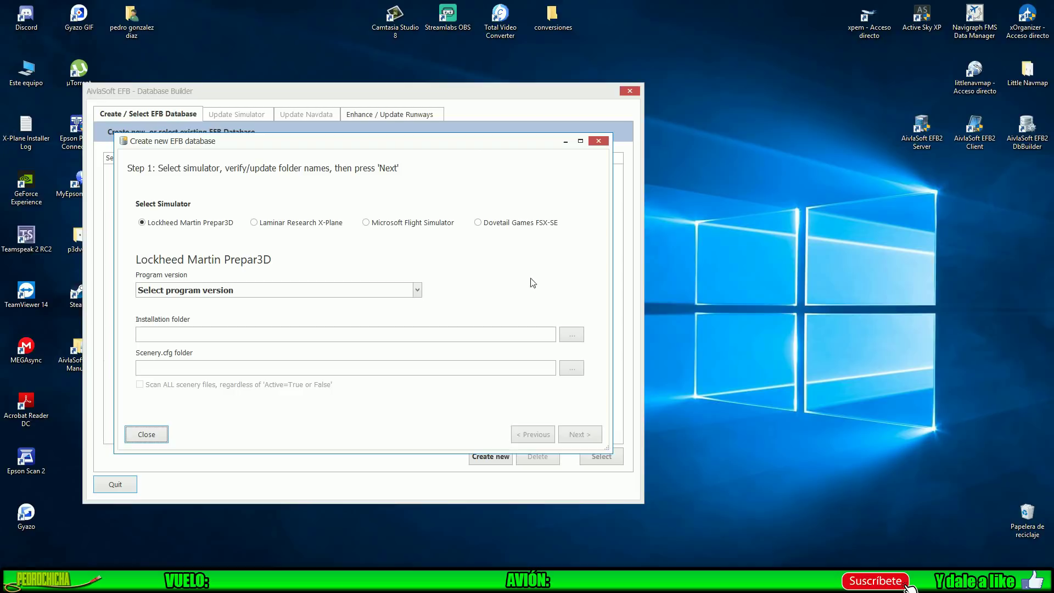
# Create a new EFB database for Laminar Research X-Plane Version 11 with Navigraph FMS Data as the navdata provider.
pyautogui.click(257, 224)
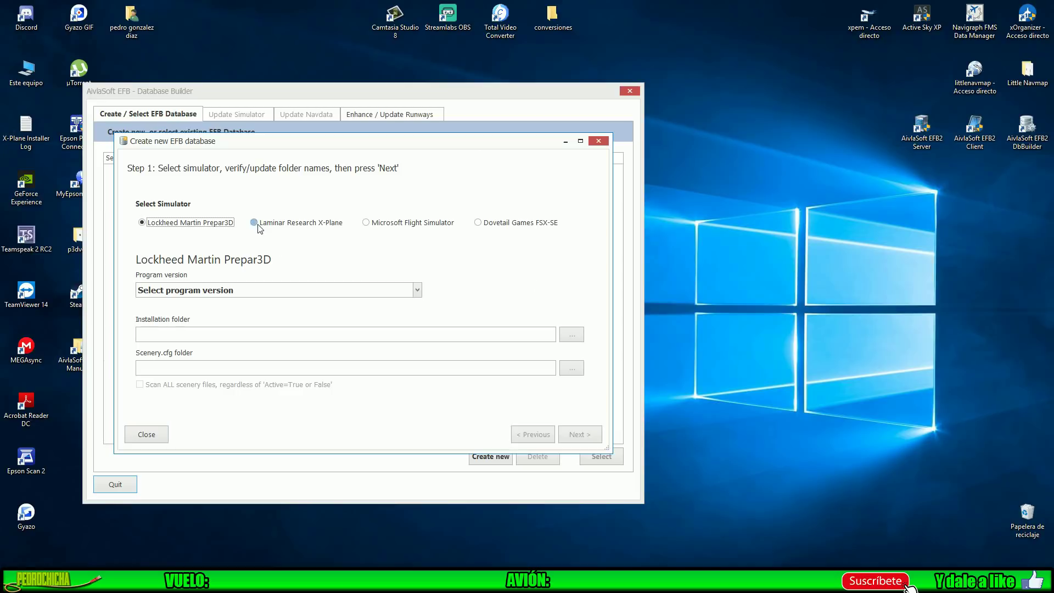
pyautogui.click(419, 290)
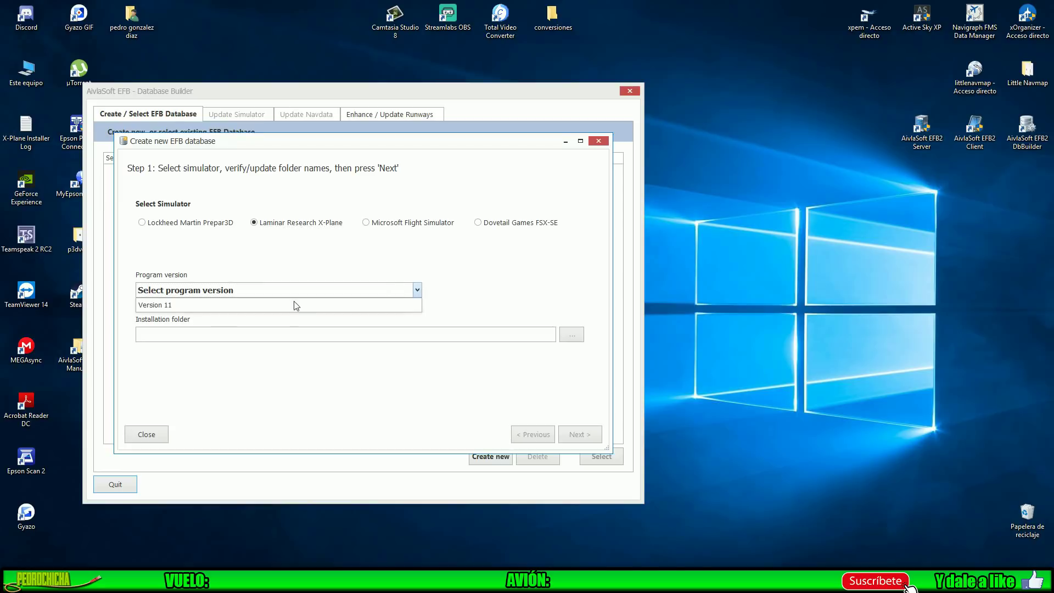
pyautogui.click(244, 305)
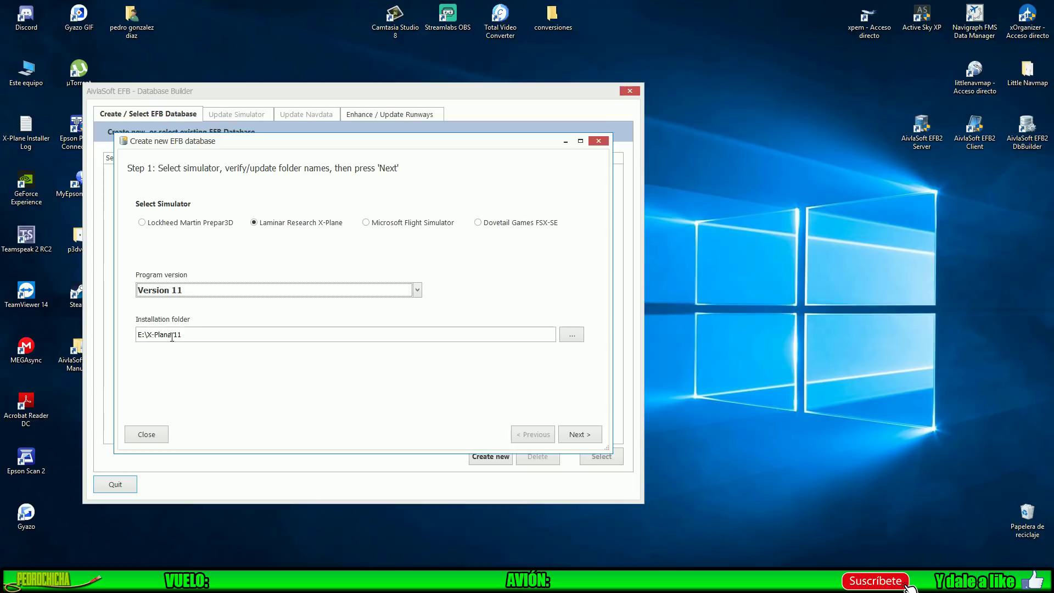
pyautogui.click(585, 433)
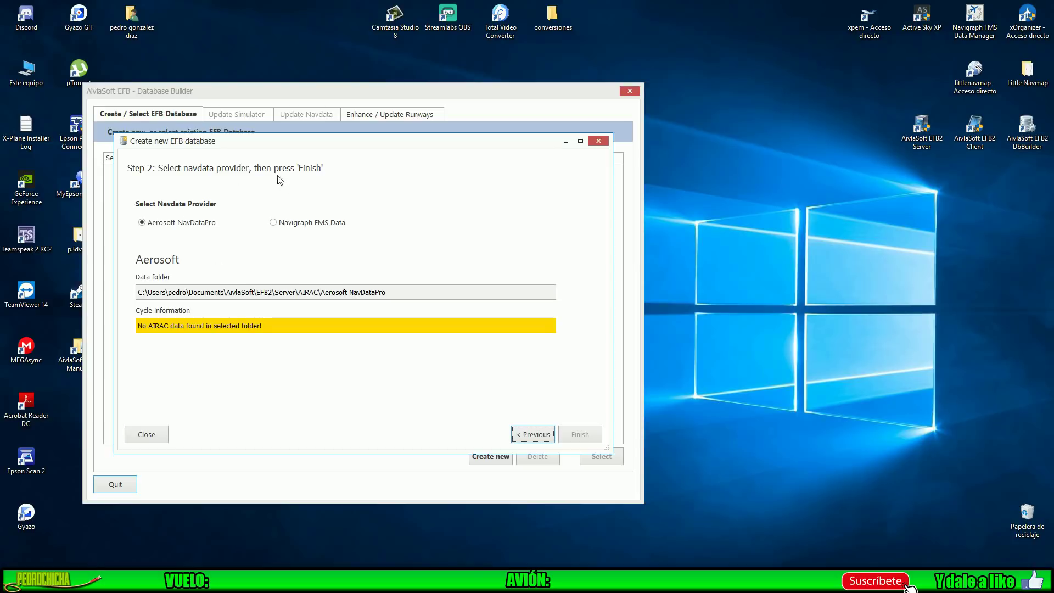
pyautogui.click(275, 223)
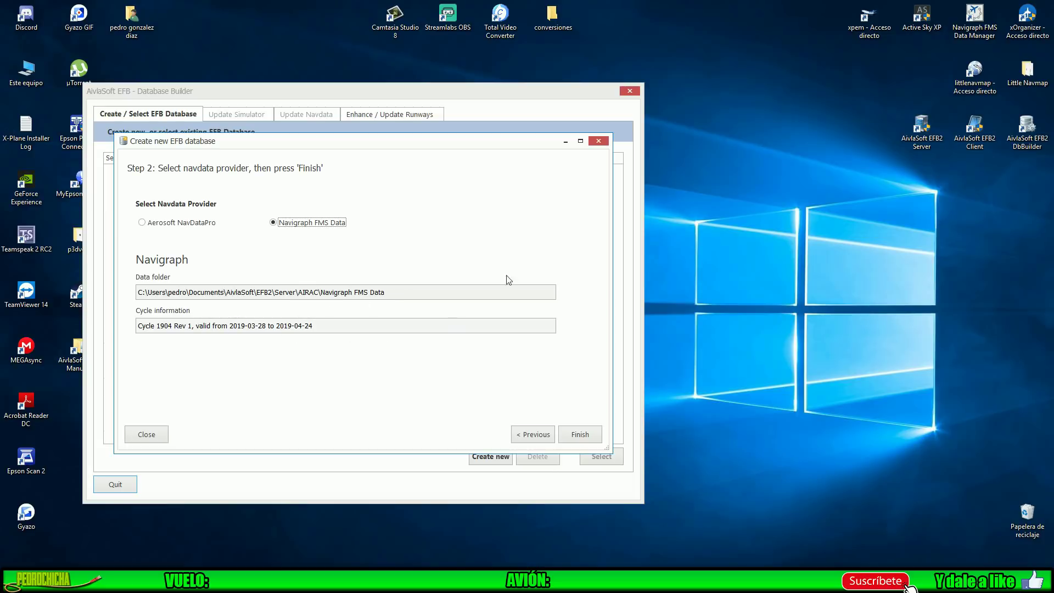
pyautogui.click(574, 434)
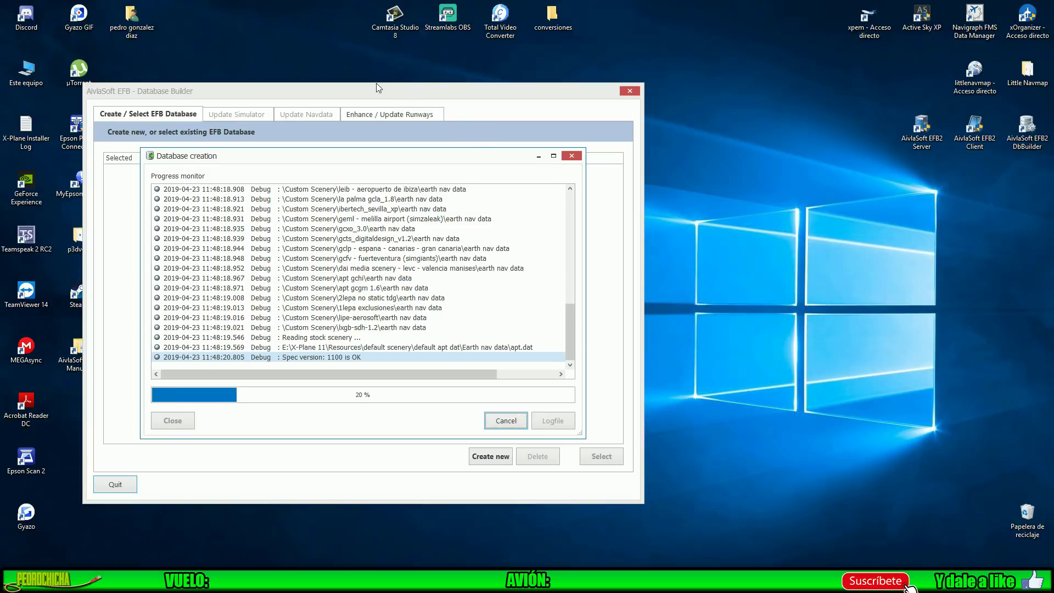
# Look through the scenery folders in X-Plane 11's Custom Scenery folder, including Global Airports, and close the file browser.
pyautogui.doubleClick(26, 70)
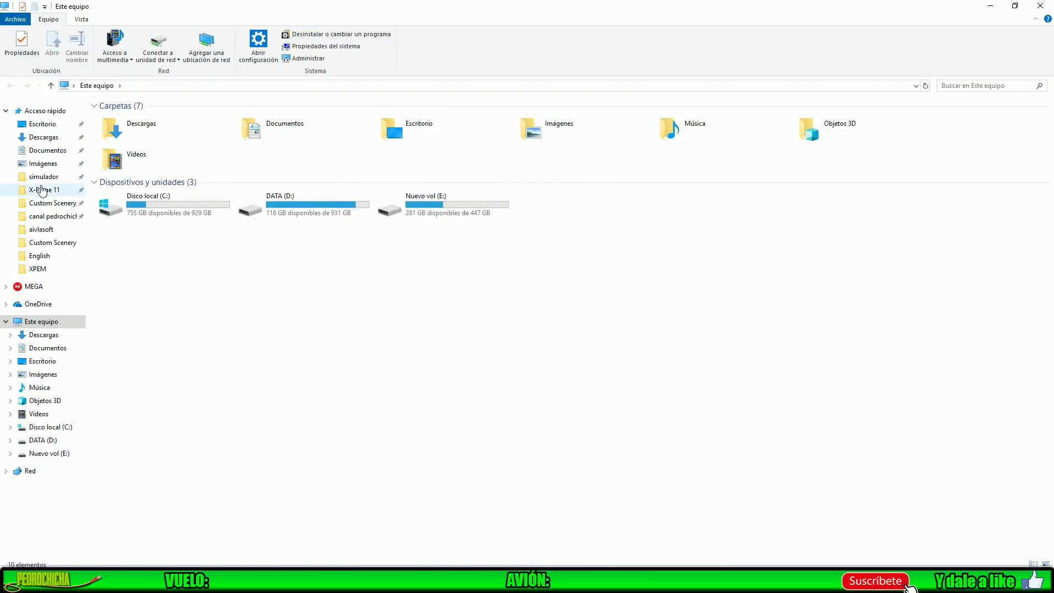
pyautogui.click(41, 190)
pyautogui.doubleClick(187, 165)
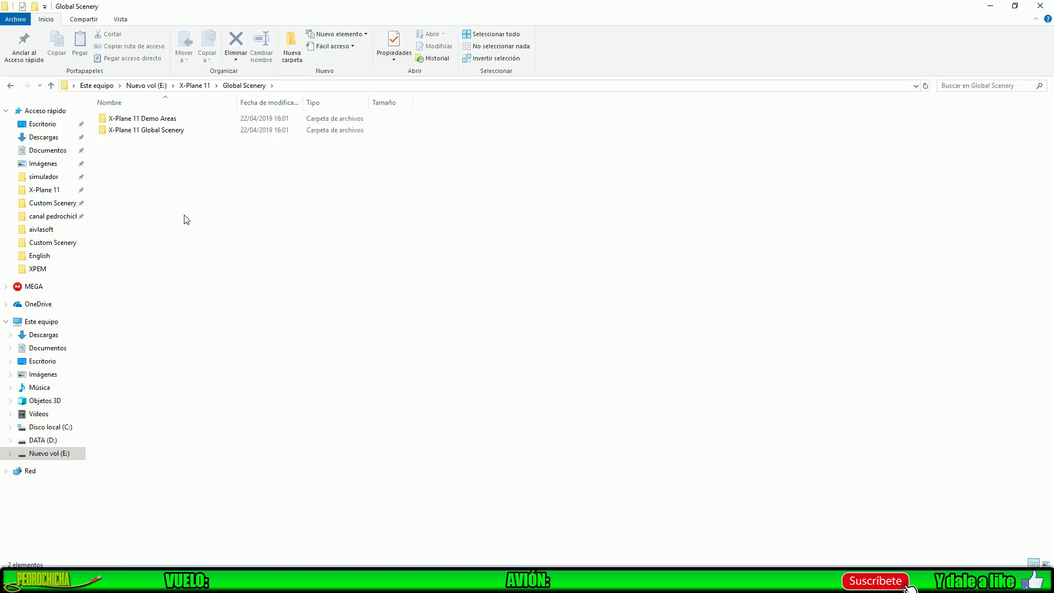
pyautogui.click(18, 86)
pyautogui.doubleClick(137, 153)
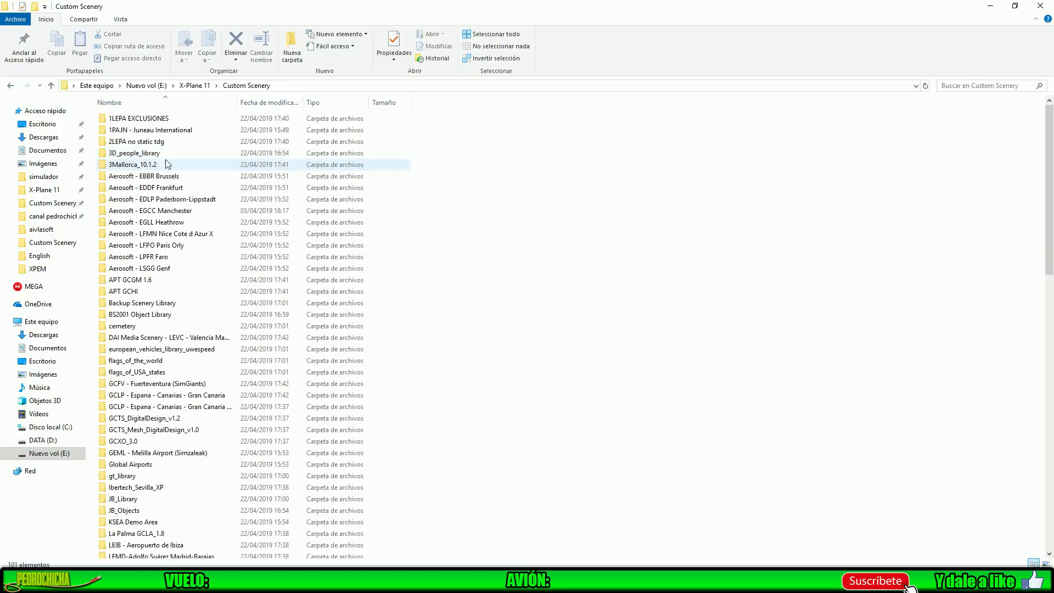
pyautogui.scroll(-4, 170, 161)
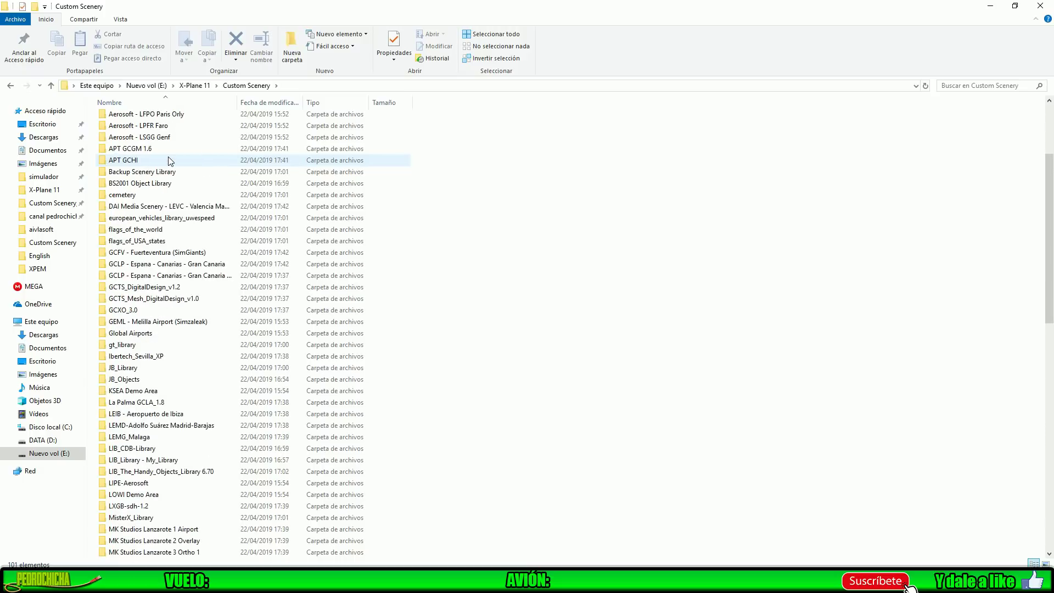
pyautogui.scroll(-1, 170, 160)
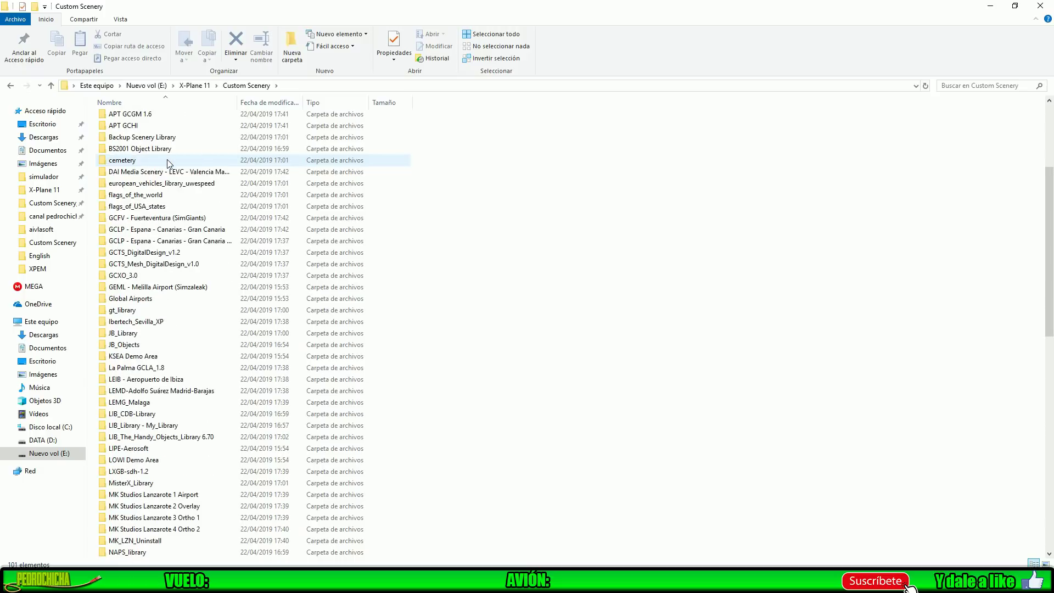
pyautogui.scroll(2, 188, 291)
pyautogui.scroll(4, 188, 325)
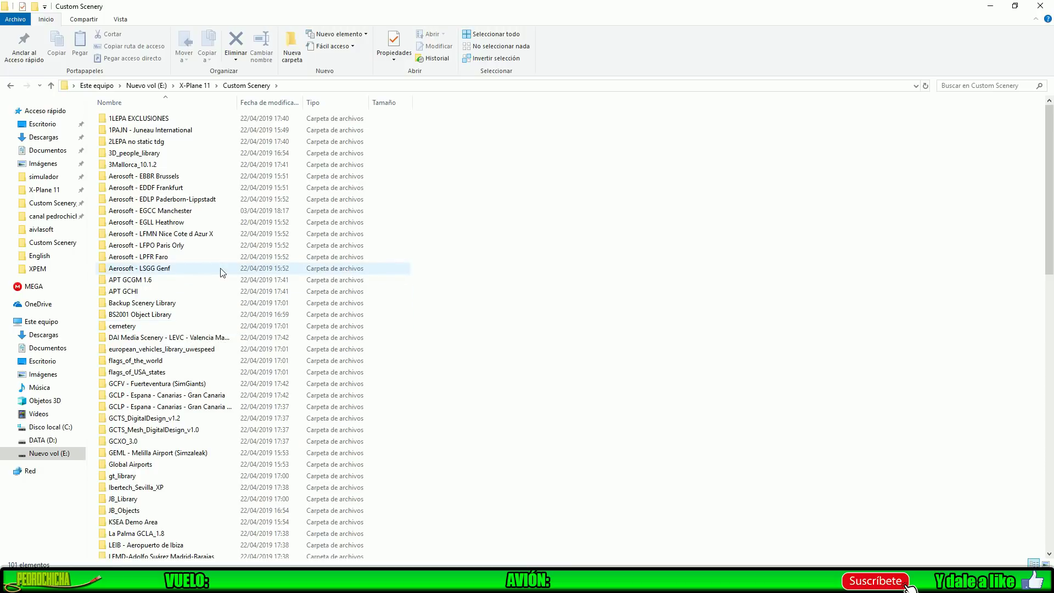
pyautogui.click(141, 465)
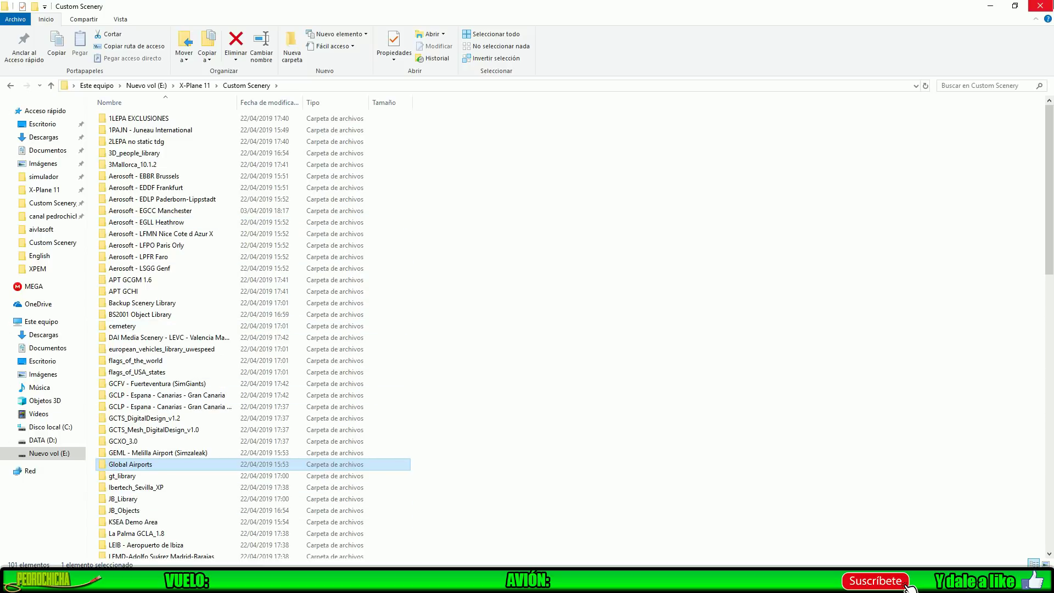
pyautogui.click(1040, 6)
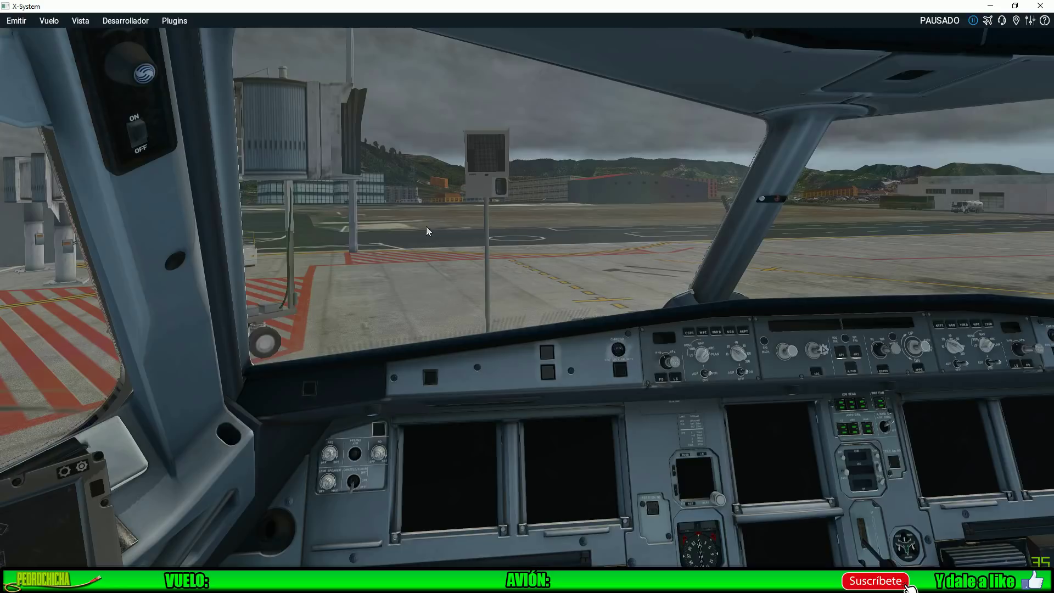
# Minimise X-Plane, and acknowledge and close the finished database creation in the Database Builder.
pyautogui.click(990, 6)
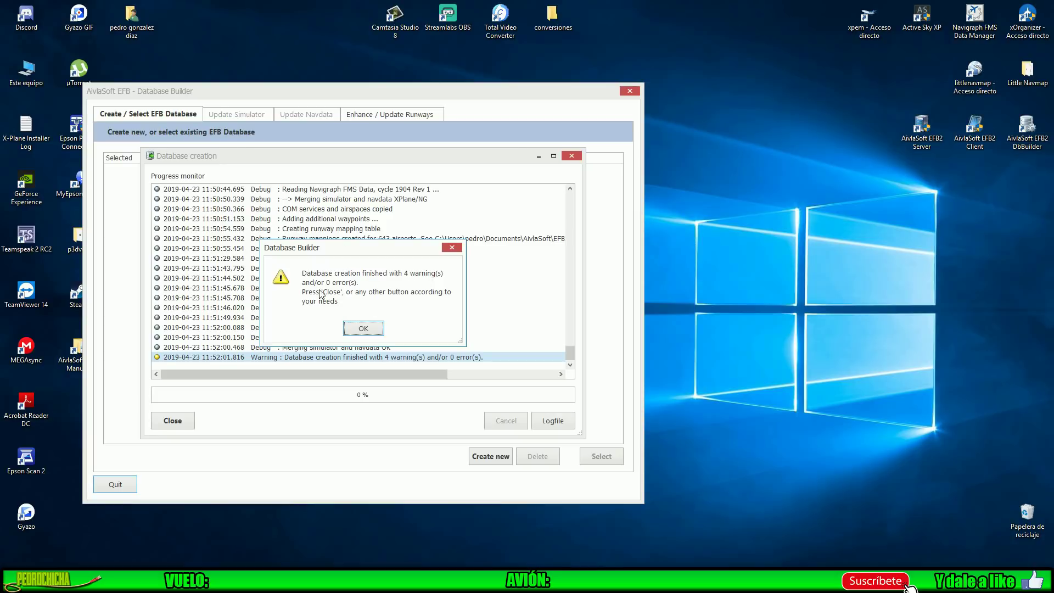
pyautogui.click(362, 331)
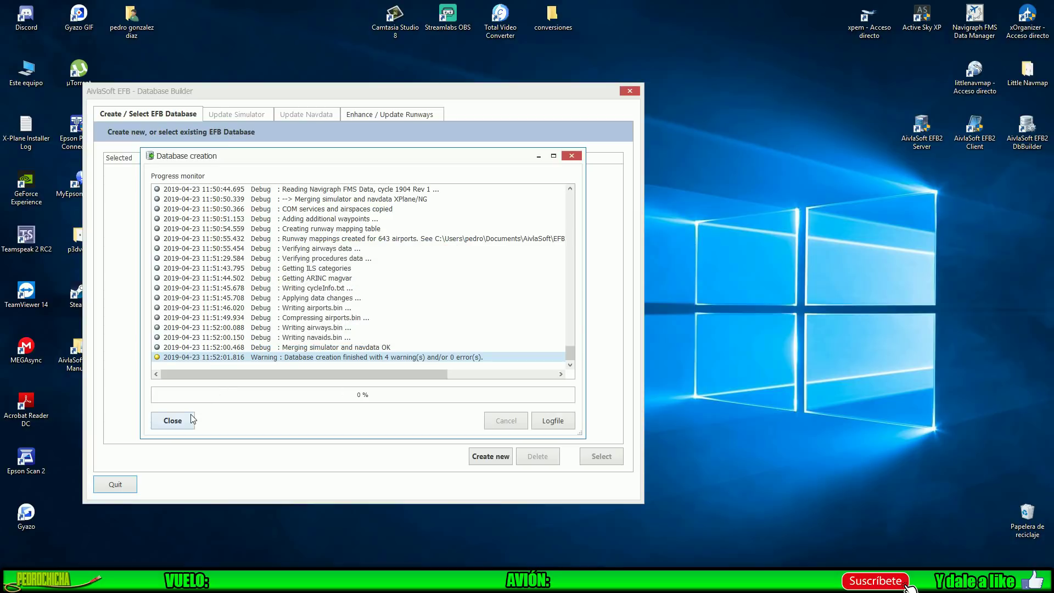
pyautogui.click(172, 421)
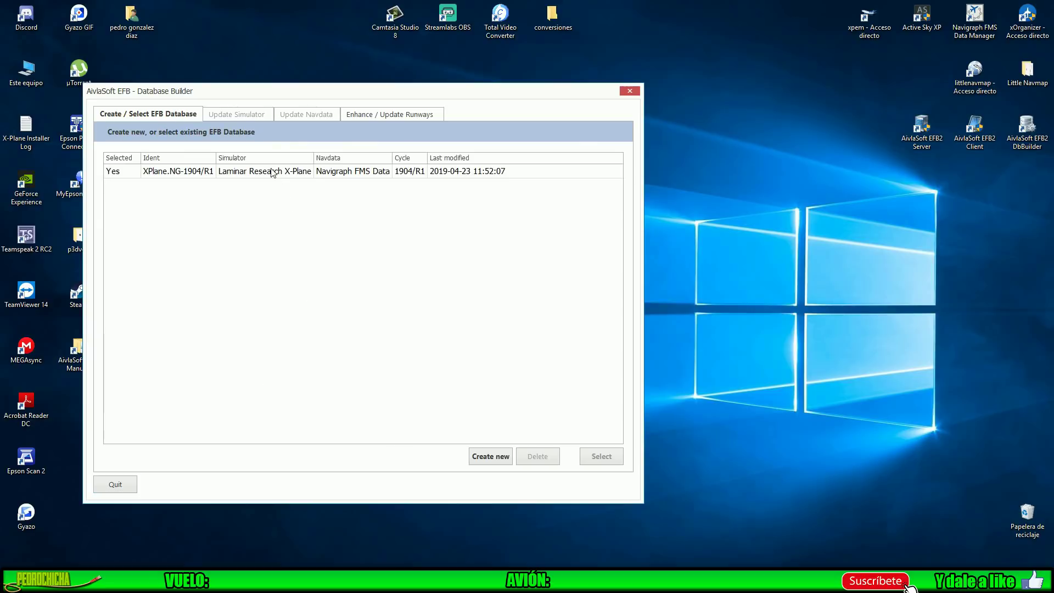
pyautogui.click(607, 458)
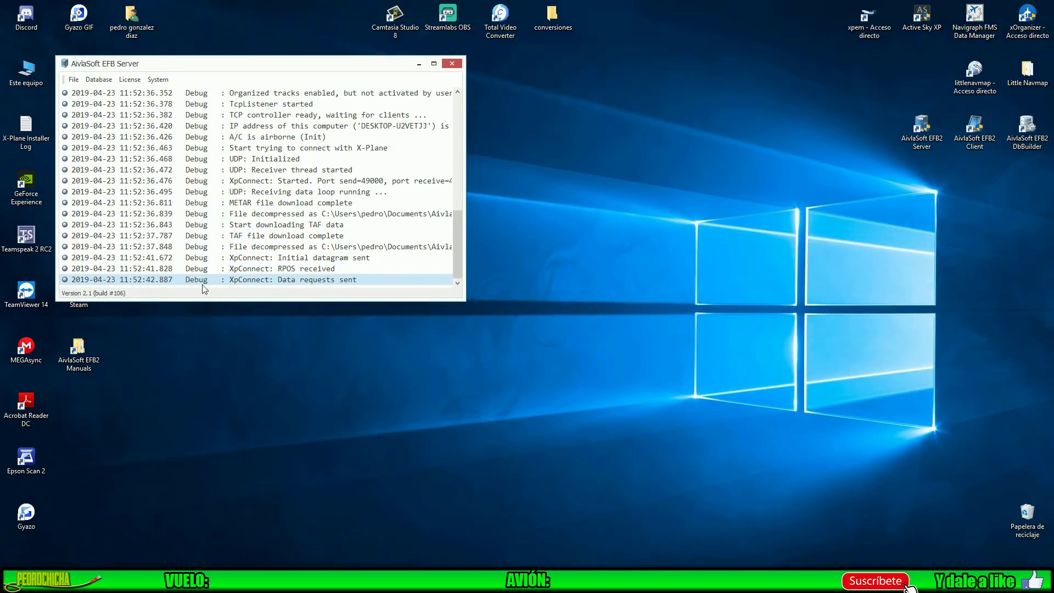
# Close the EFB Server and launch AivlaSoft EFB2 DbBuilder with permission to make changes to the device.
pyautogui.click(452, 64)
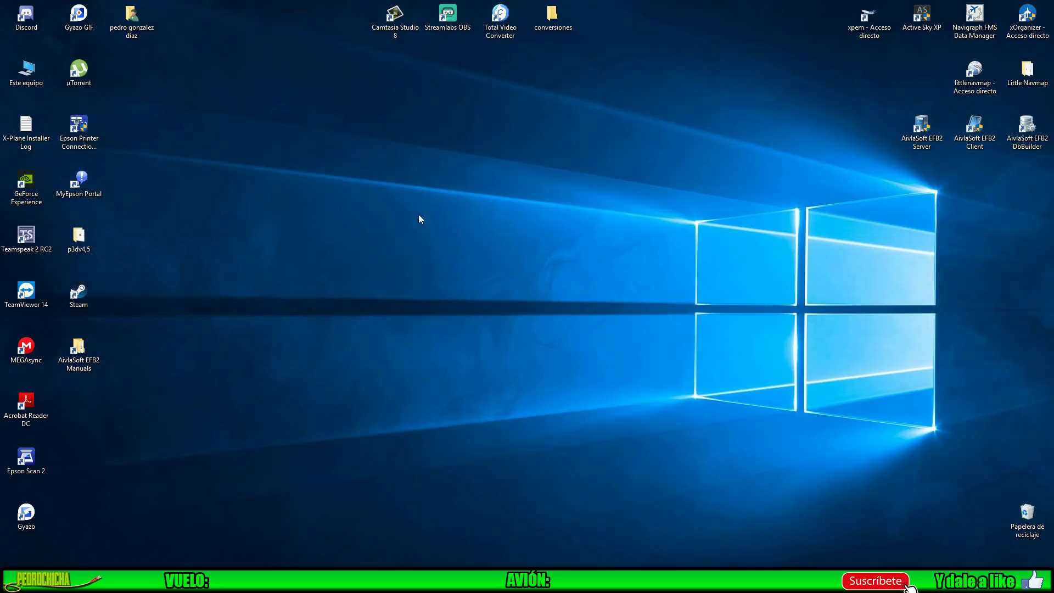
pyautogui.rightClick(1026, 126)
pyautogui.click(889, 158)
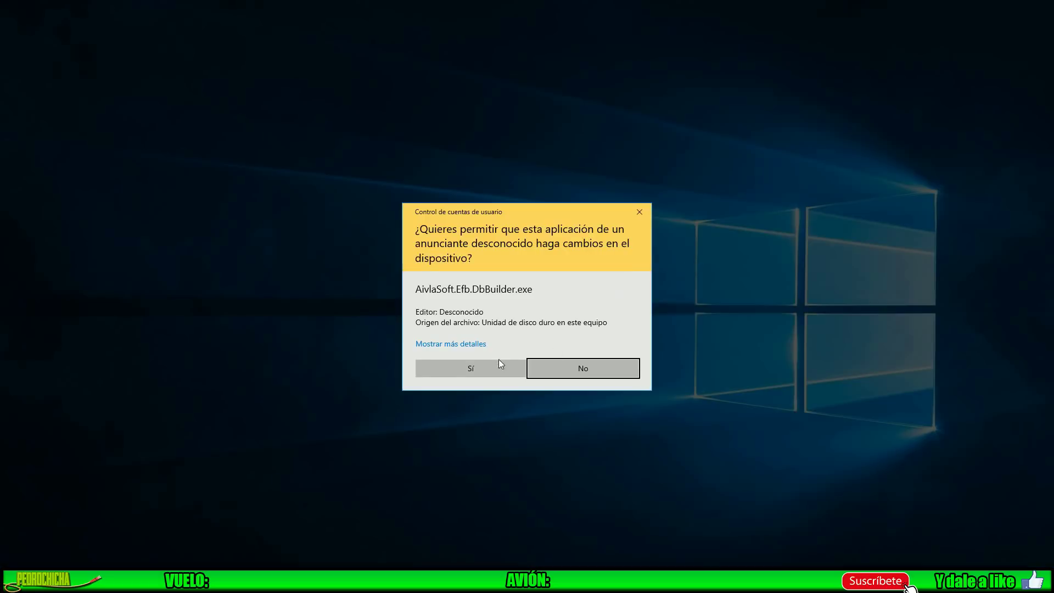
pyautogui.click(498, 365)
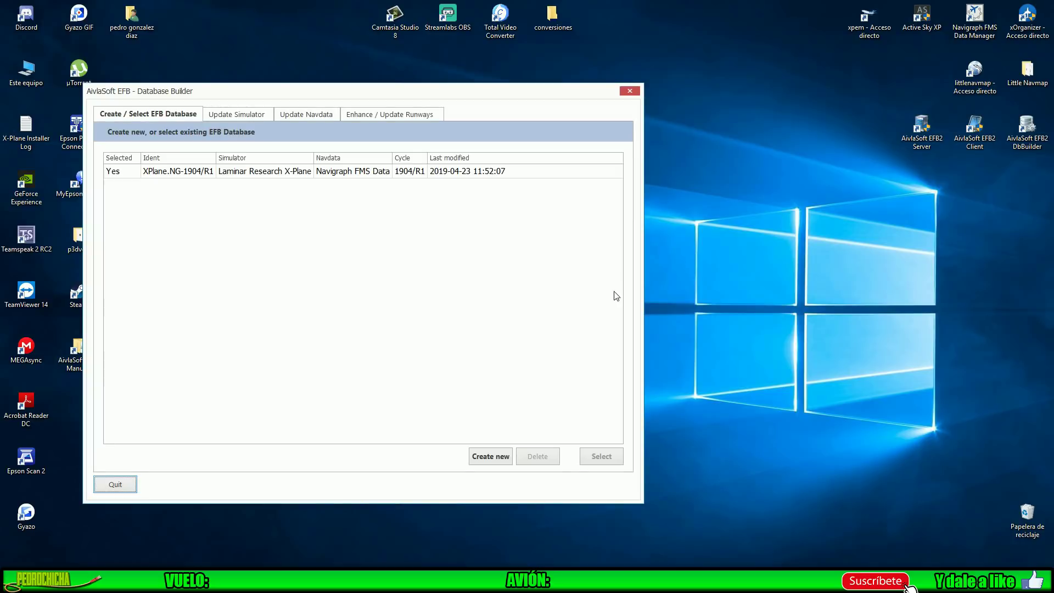
# Import the Navigraph FMS Data AIRAC cycle into the XPlane.NG-1904/R1 database and close the progress monitor.
pyautogui.click(244, 172)
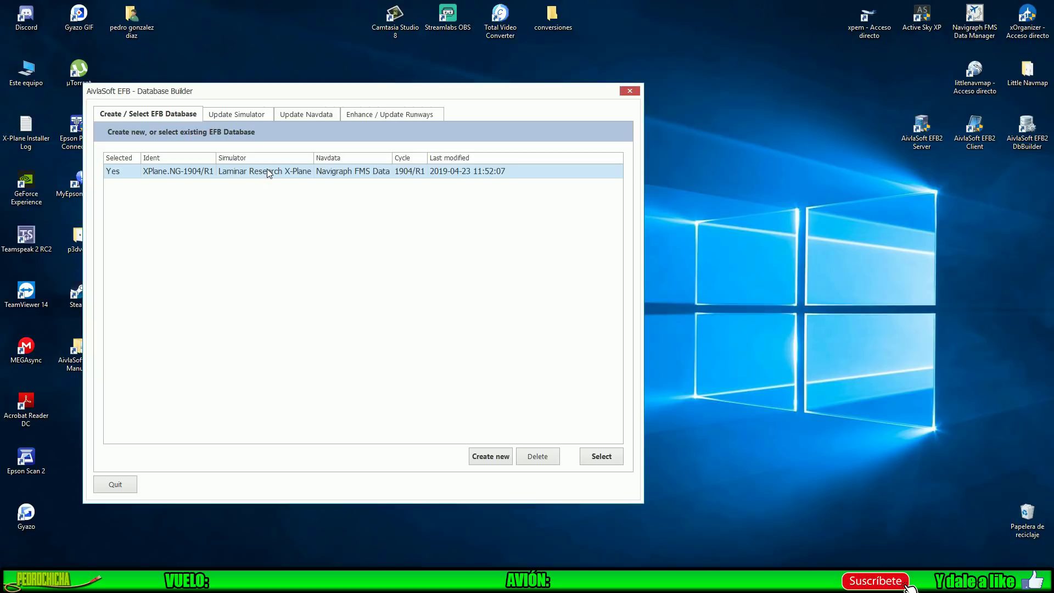
pyautogui.click(299, 113)
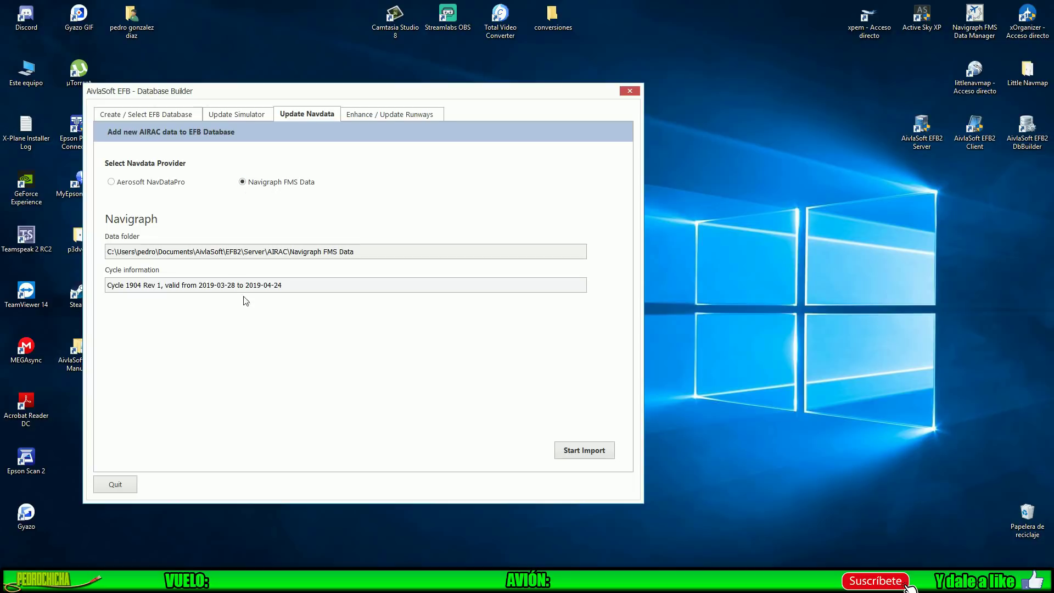
pyautogui.click(597, 456)
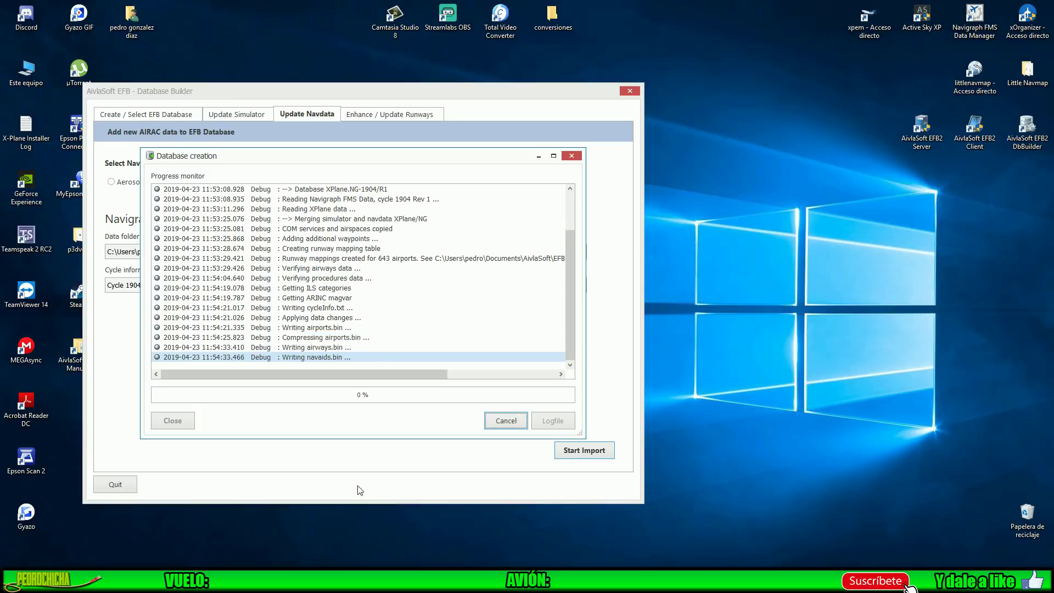
pyautogui.click(357, 324)
pyautogui.click(175, 423)
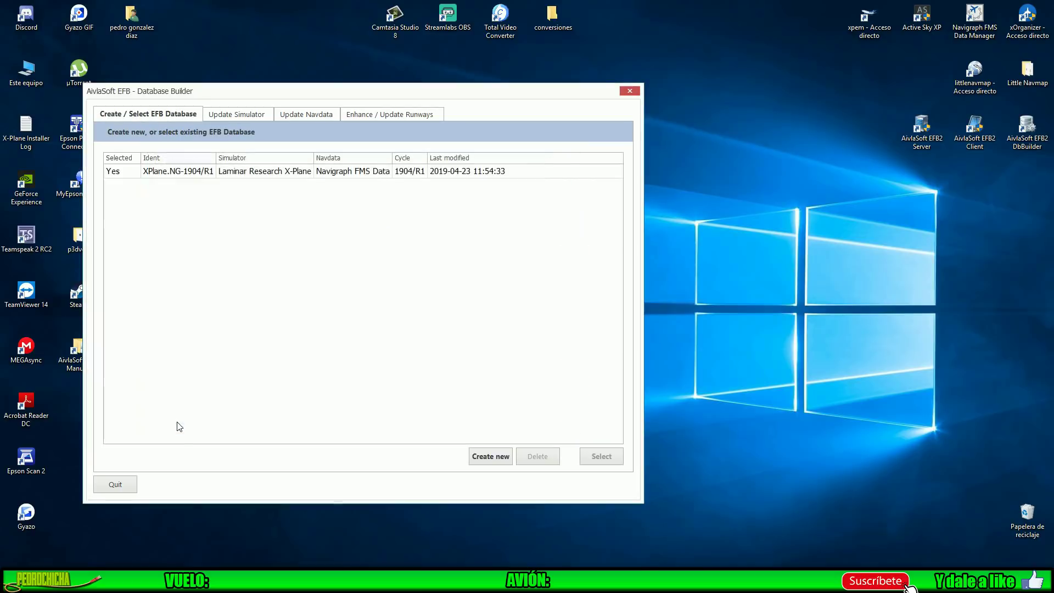
# Select XPlane.NG-1904/R1 as the active EFB database in the Database Builder.
pyautogui.click(196, 171)
pyautogui.click(600, 462)
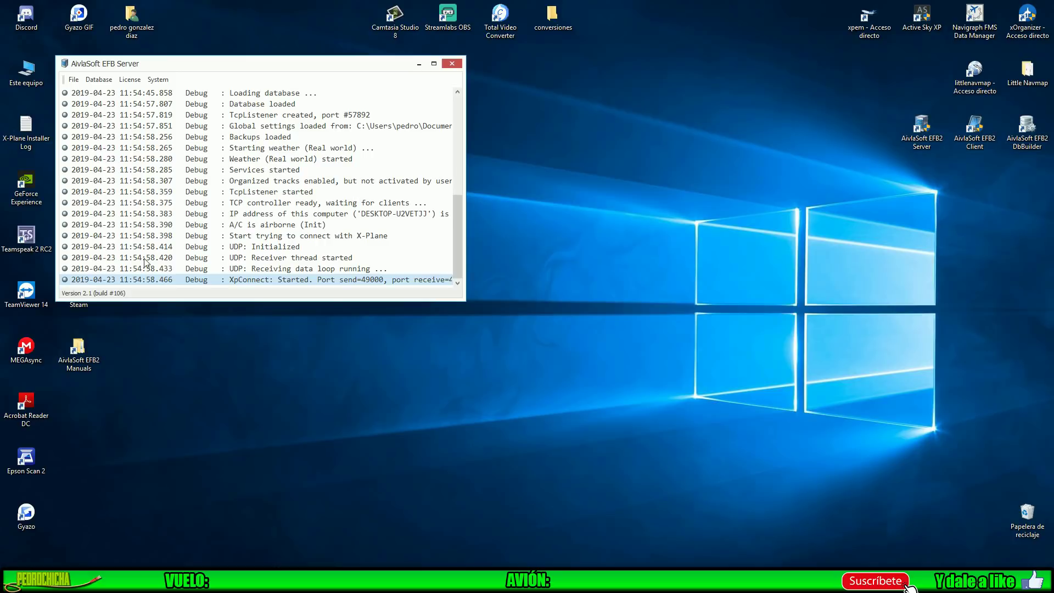
# Minimise the EFB Server and launch AivlaSoft EFB2 Client with permission to make changes to the device.
pyautogui.click(418, 64)
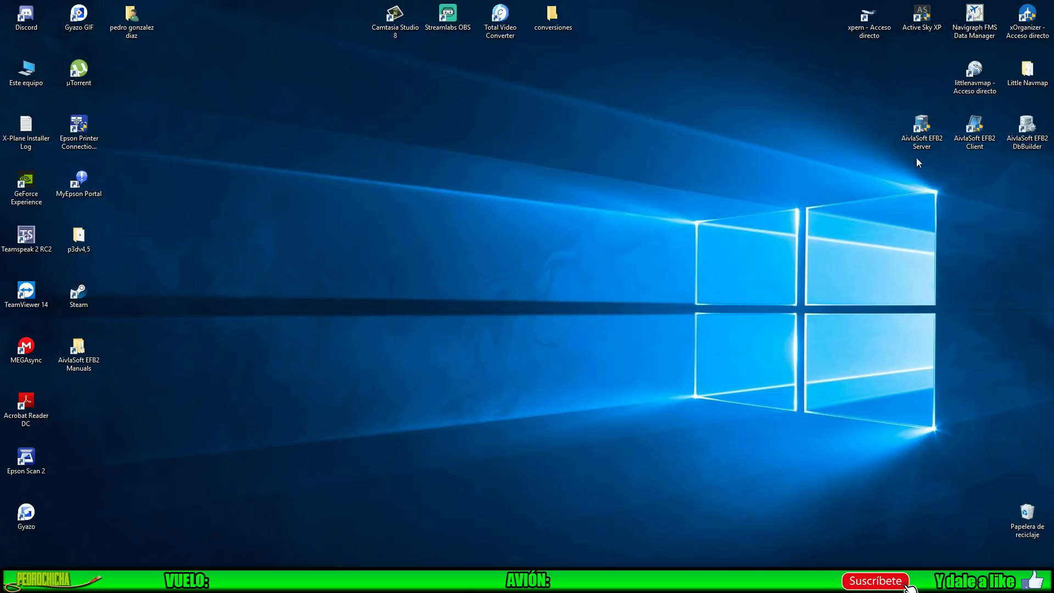
pyautogui.click(968, 137)
pyautogui.doubleClick(972, 141)
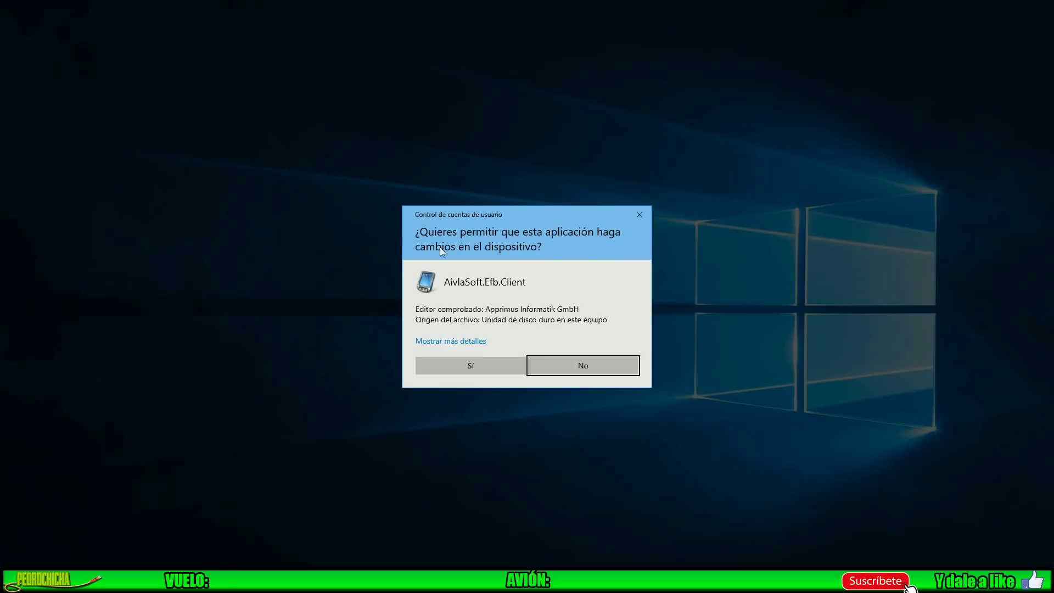
pyautogui.click(446, 365)
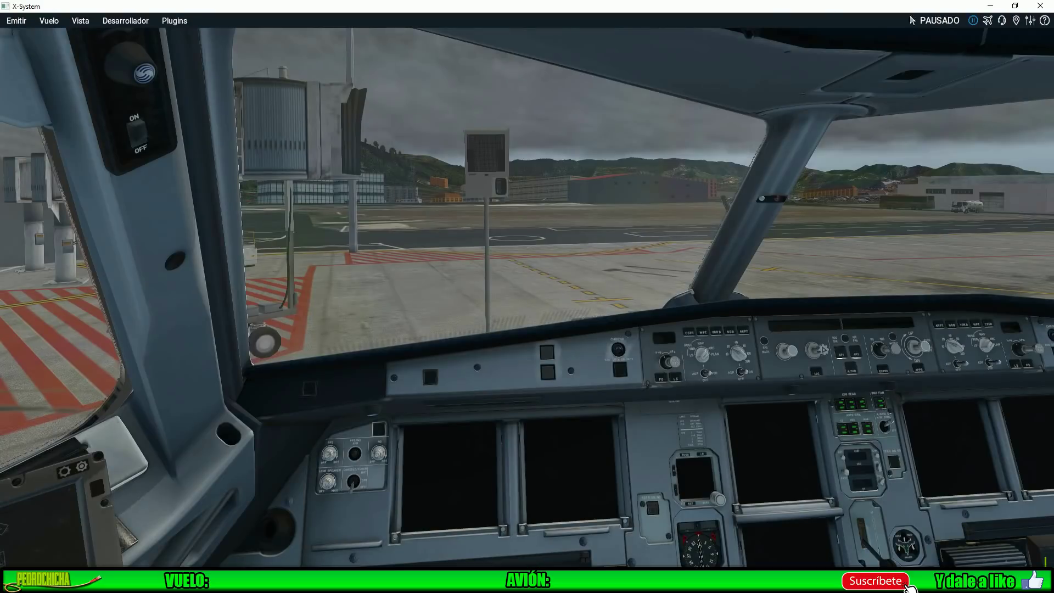
# Resume the paused X-Plane flight and minimise the simulator to return to the AivlaSoft EFB Client.
pyautogui.press('p')
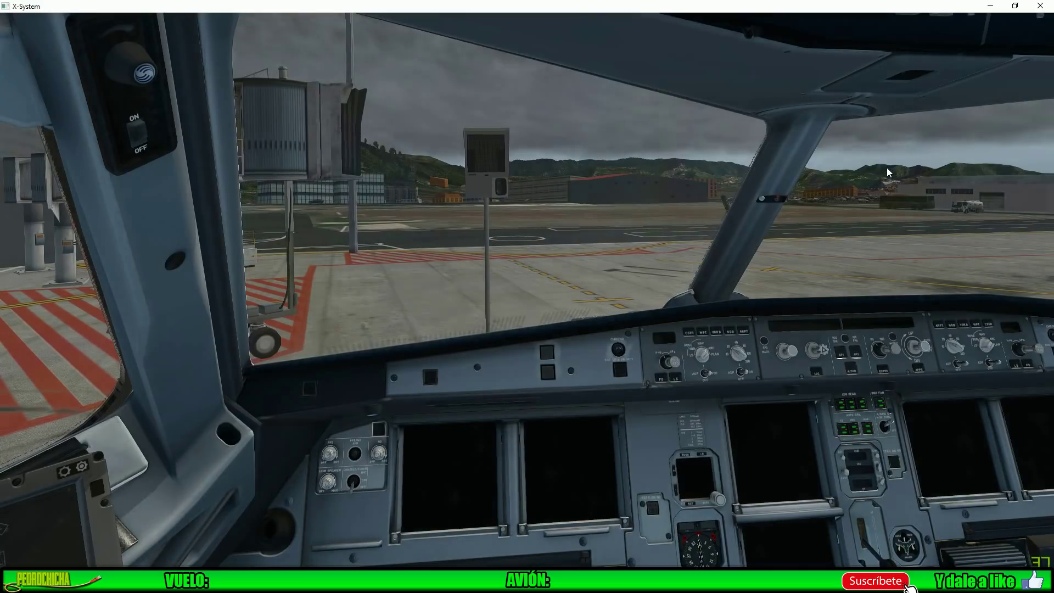
pyautogui.click(989, 6)
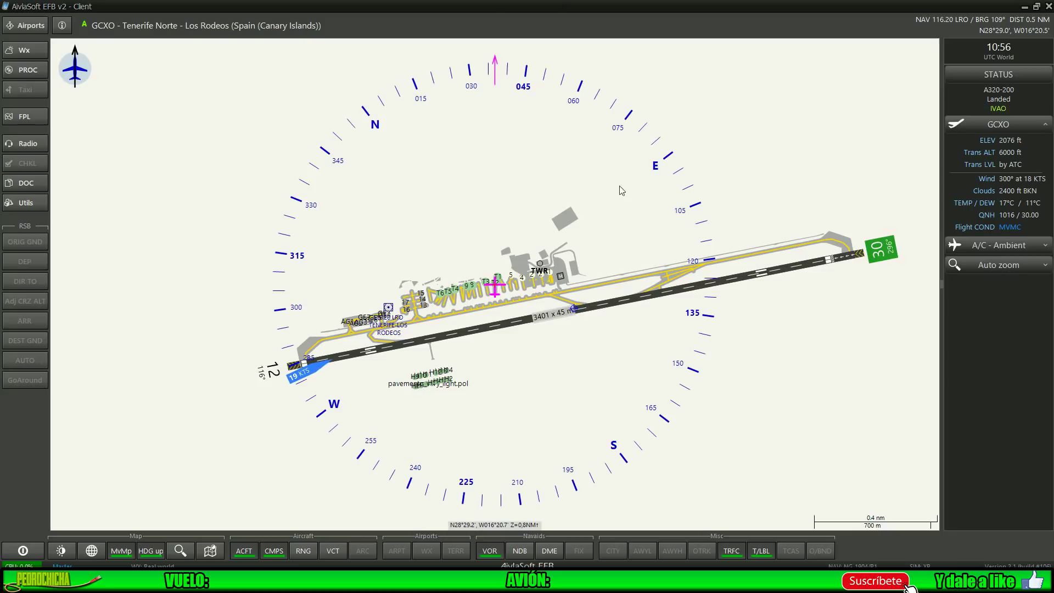
# Examine the GCXO Tenerife Norte airport map, from the aircraft's parking stand out to the whole runway.
pyautogui.scroll(5, 550, 284)
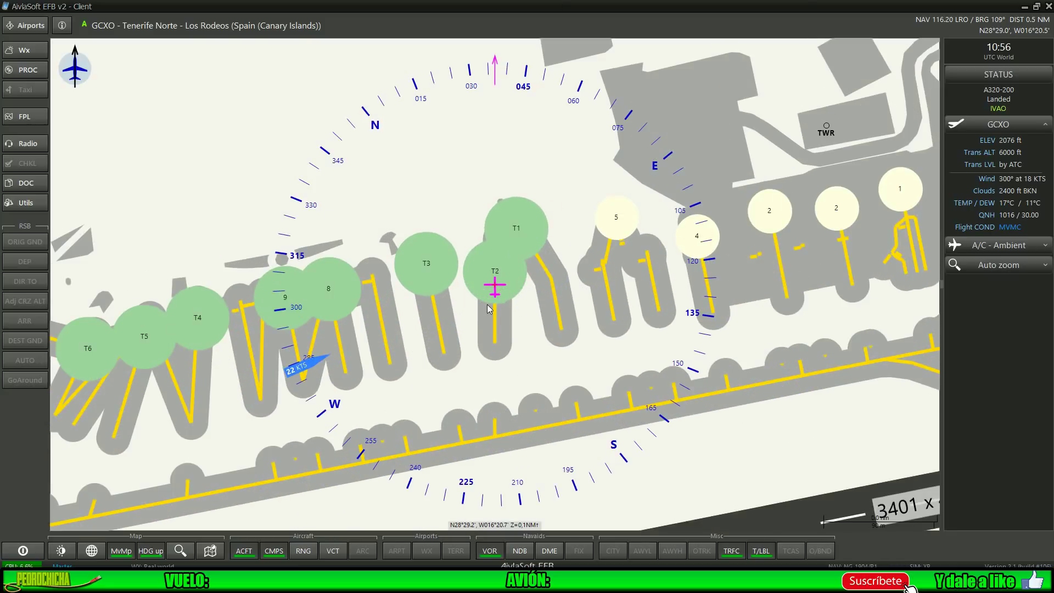
pyautogui.scroll(-1, 495, 287)
pyautogui.scroll(-5, 495, 287)
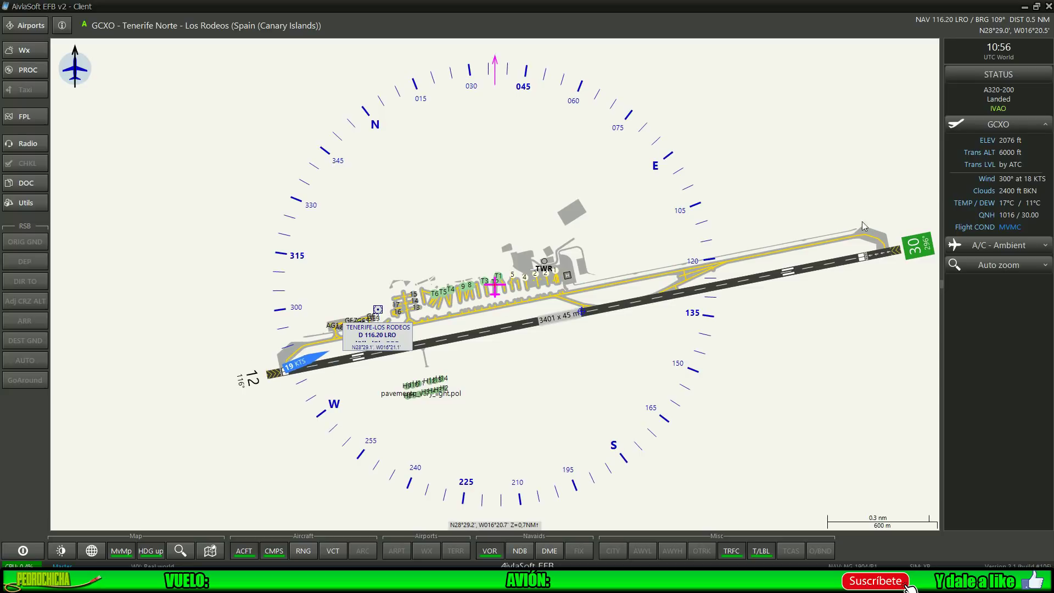
pyautogui.scroll(-1, 823, 300)
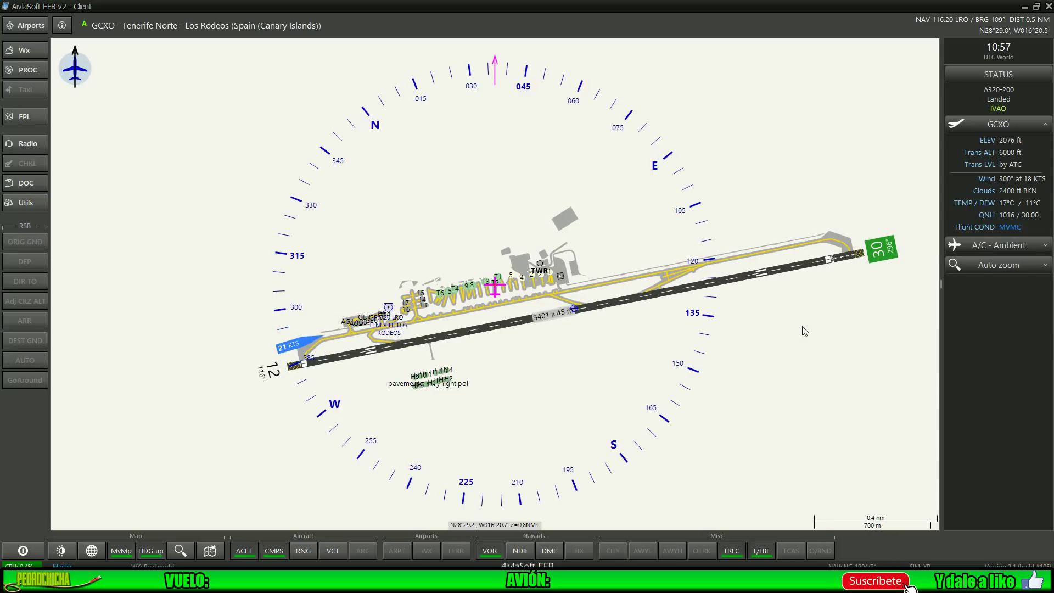
pyautogui.scroll(-1, 802, 326)
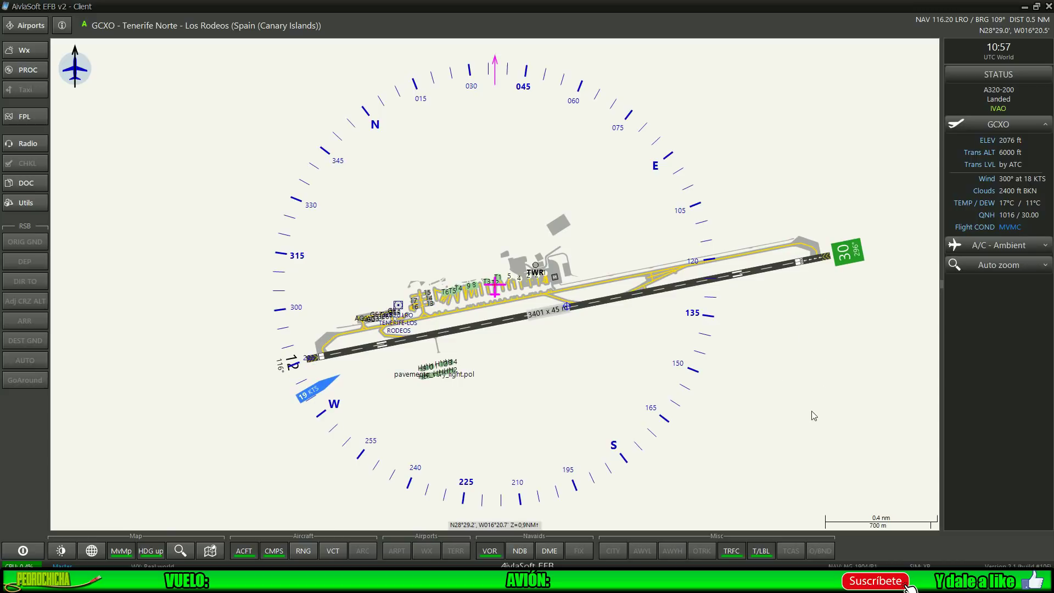